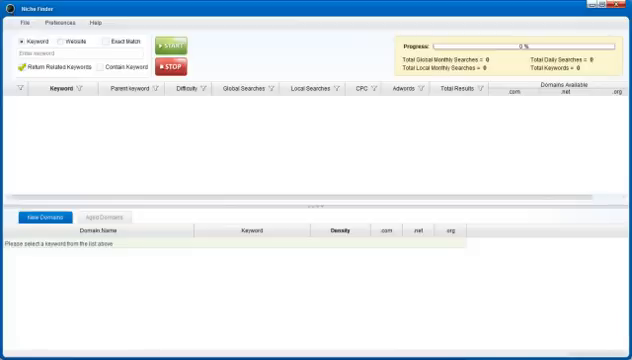
- Focus the keyword field, ready to research 'fishing'
{"action": "left_click", "coordinate": [93, 54]}
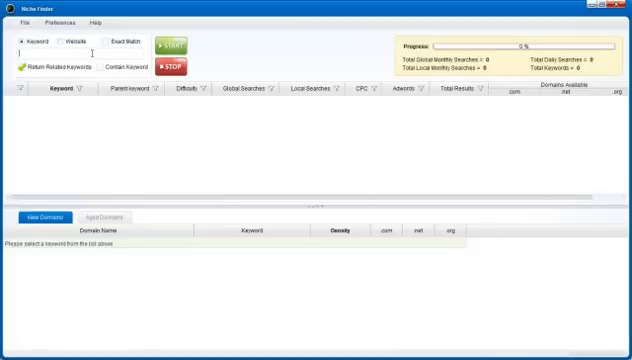
{"action": "type", "text": "fi"}
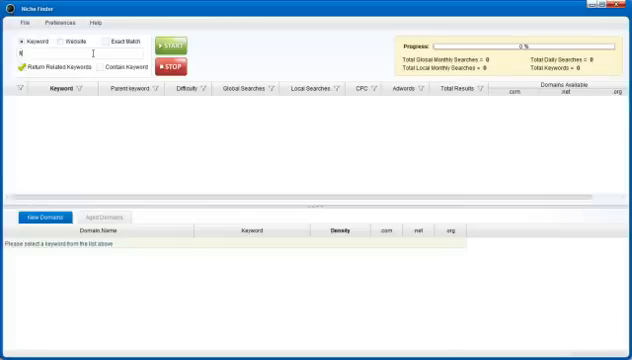
{"action": "type", "text": "shing"}
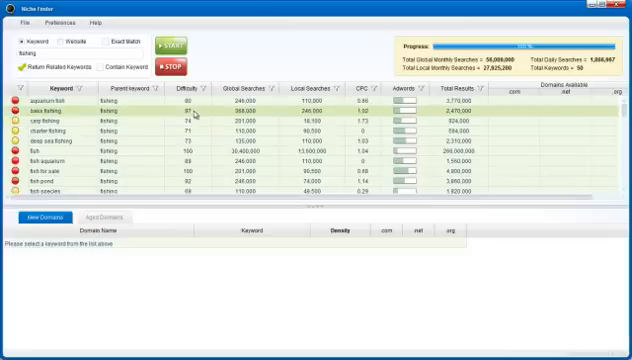
{"action": "left_click", "coordinate": [45, 121]}
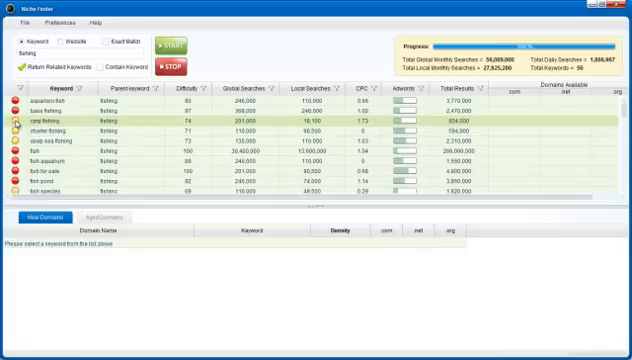
{"action": "left_click", "coordinate": [188, 90]}
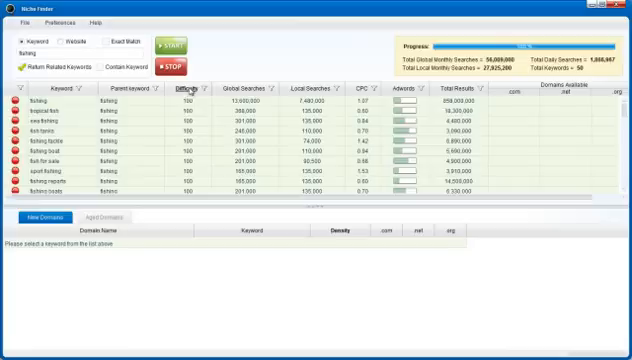
{"action": "left_click", "coordinate": [190, 89]}
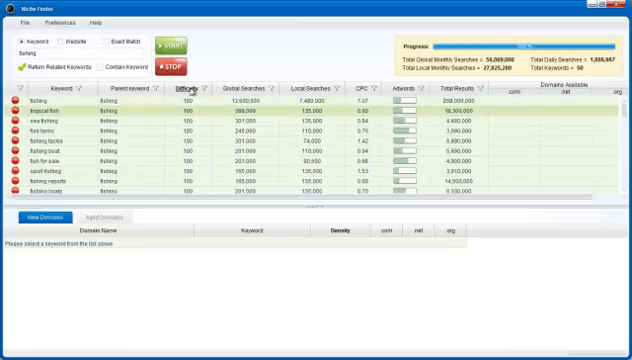
{"action": "left_click", "coordinate": [189, 92]}
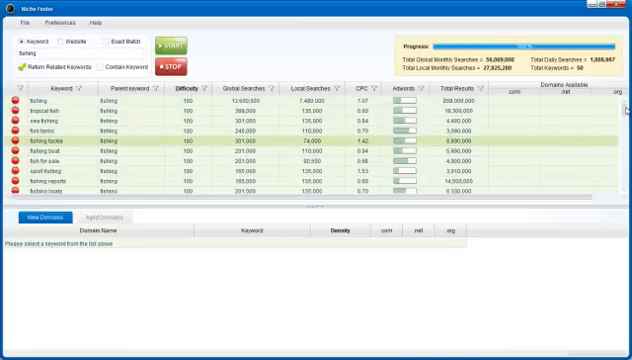
{"action": "left_click_drag", "start_coordinate": [626, 112], "coordinate": [627, 176]}
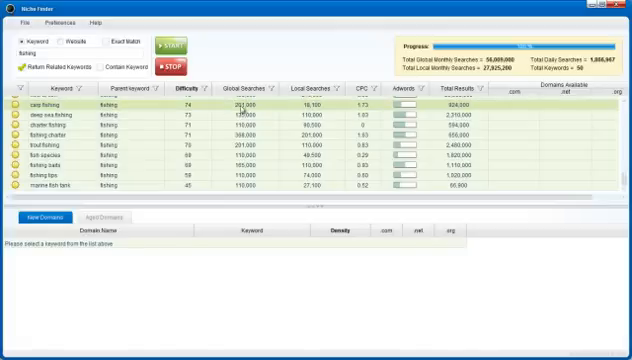
{"action": "left_click", "coordinate": [318, 113]}
{"action": "left_click", "coordinate": [355, 175]}
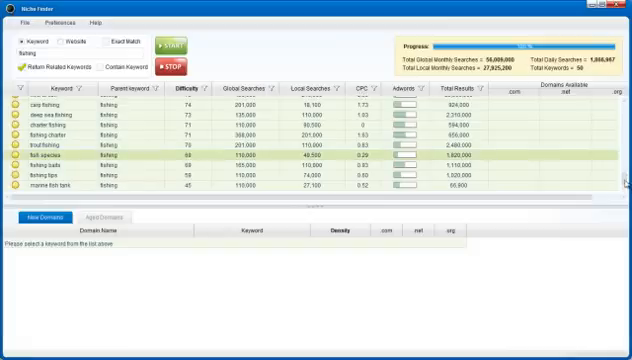
{"action": "left_click_drag", "start_coordinate": [625, 176], "coordinate": [627, 100]}
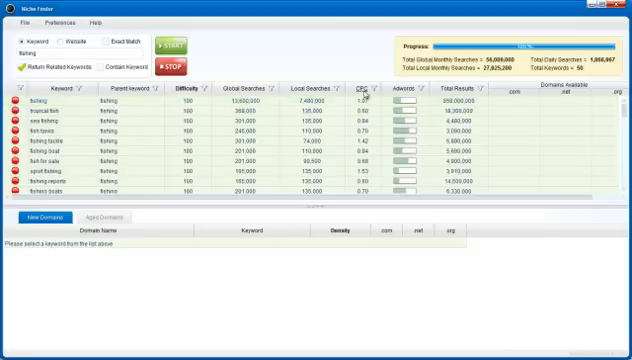
- Sort the fishing keyword table by CPC, highest first
{"action": "left_click", "coordinate": [362, 89]}
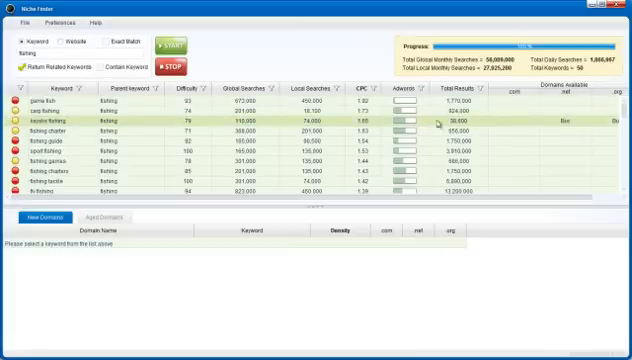
- Load domain suggestions for 'kayaks fishing' and review the second suggested domain
{"action": "left_click", "coordinate": [287, 122]}
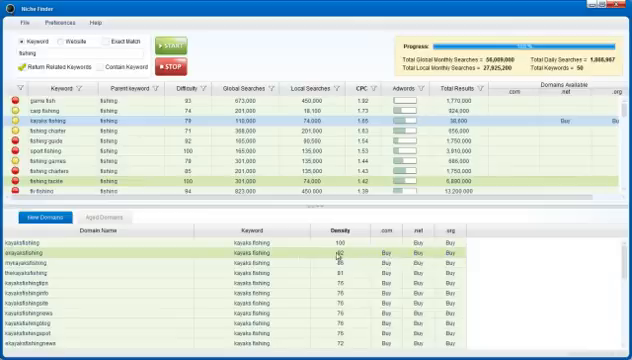
{"action": "left_click", "coordinate": [44, 254]}
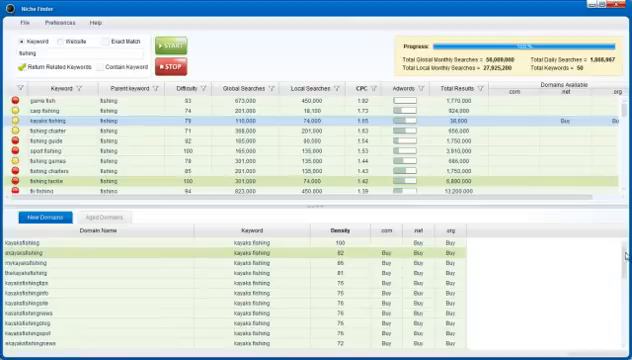
{"action": "scroll", "coordinate": [620, 270], "scroll_direction": "down", "scroll_amount": 3}
{"action": "left_click_drag", "start_coordinate": [627, 285], "coordinate": [627, 240]}
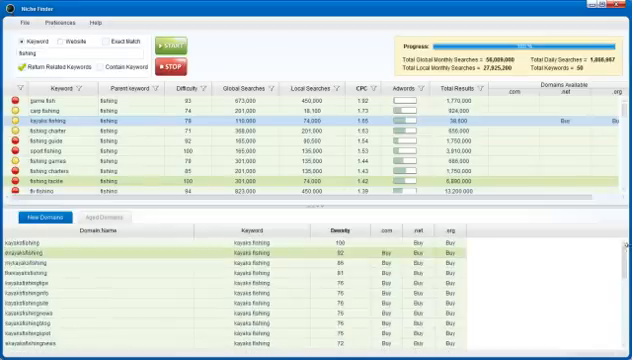